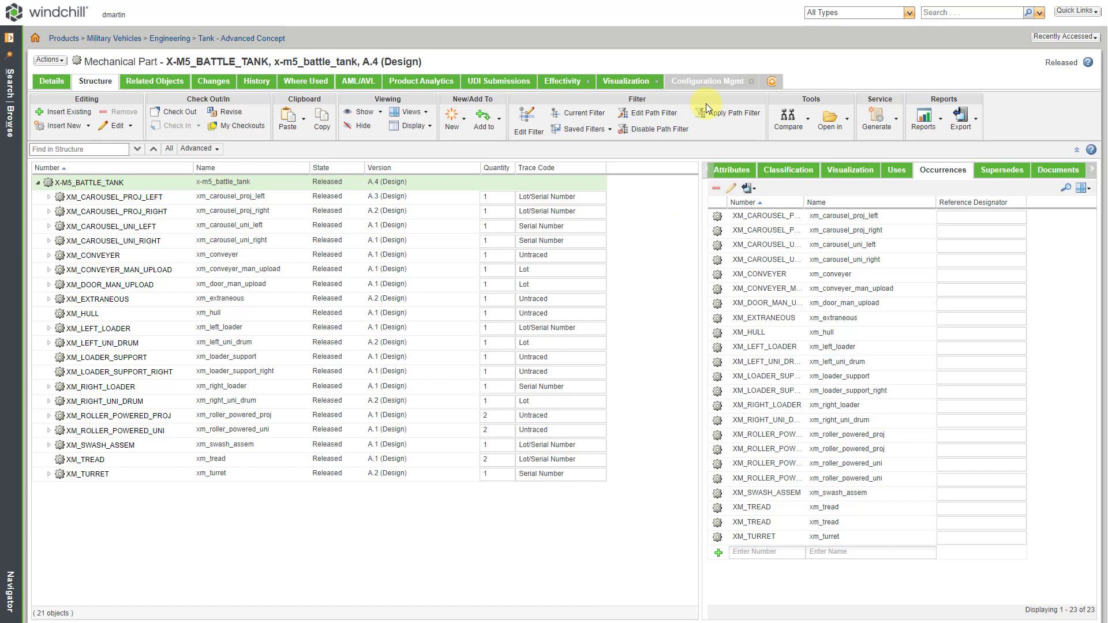
# Show X-M5_BATTLE_TANK's Configuration Mgmt tab, listing Released A Prototype Series 1 and 2
pyautogui.click(708, 81)
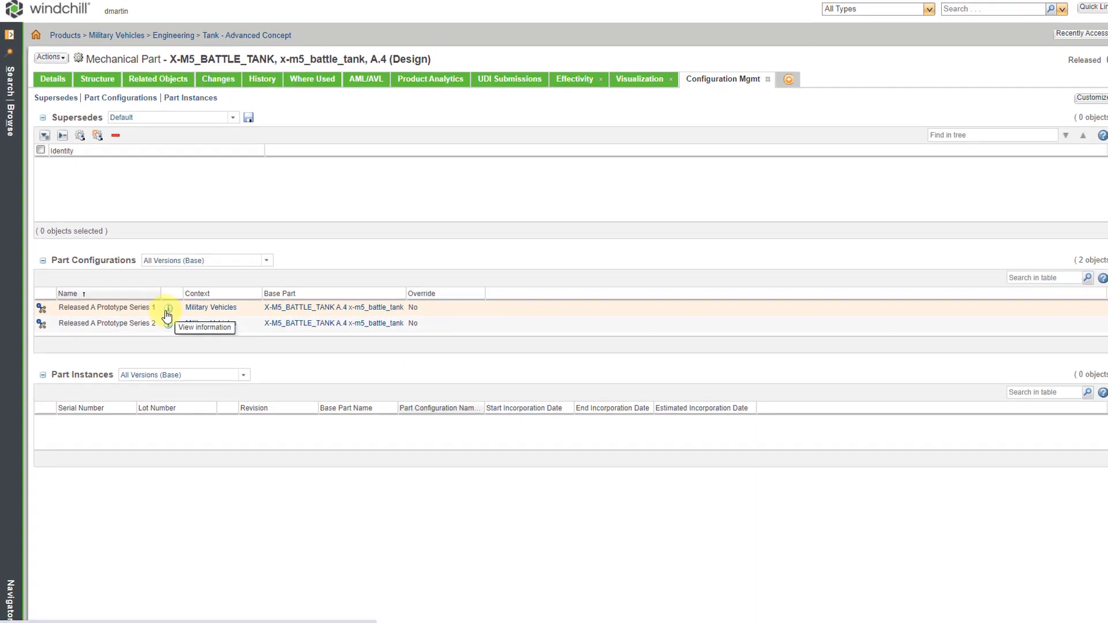
# Open Released A Prototype Series 1 and view its structure and empty Part Instances table
pyautogui.click(230, 376)
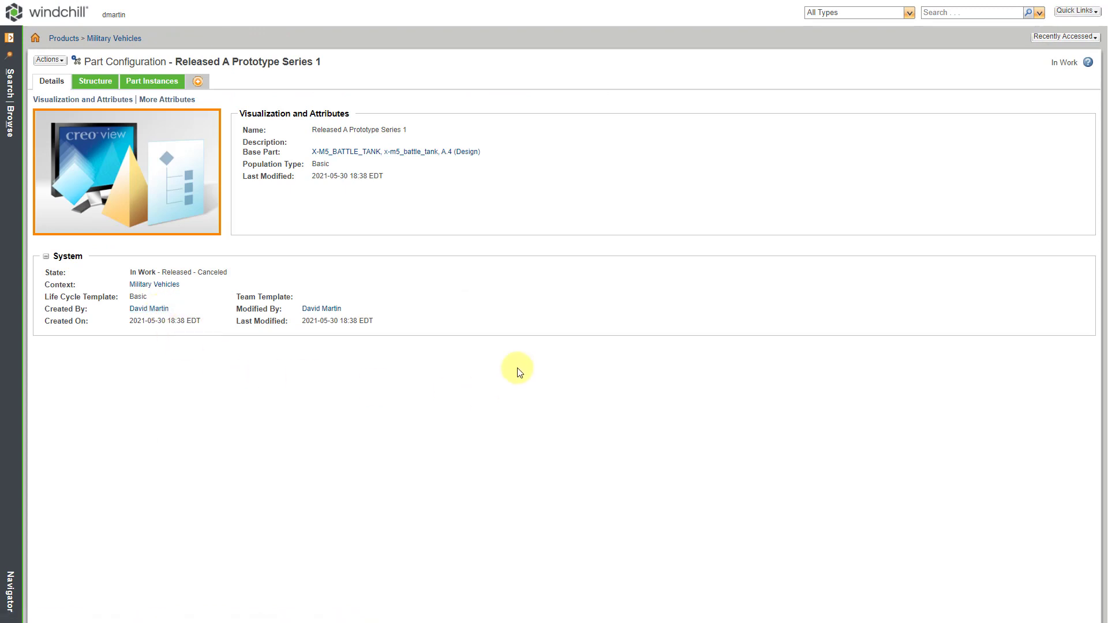
pyautogui.click(96, 85)
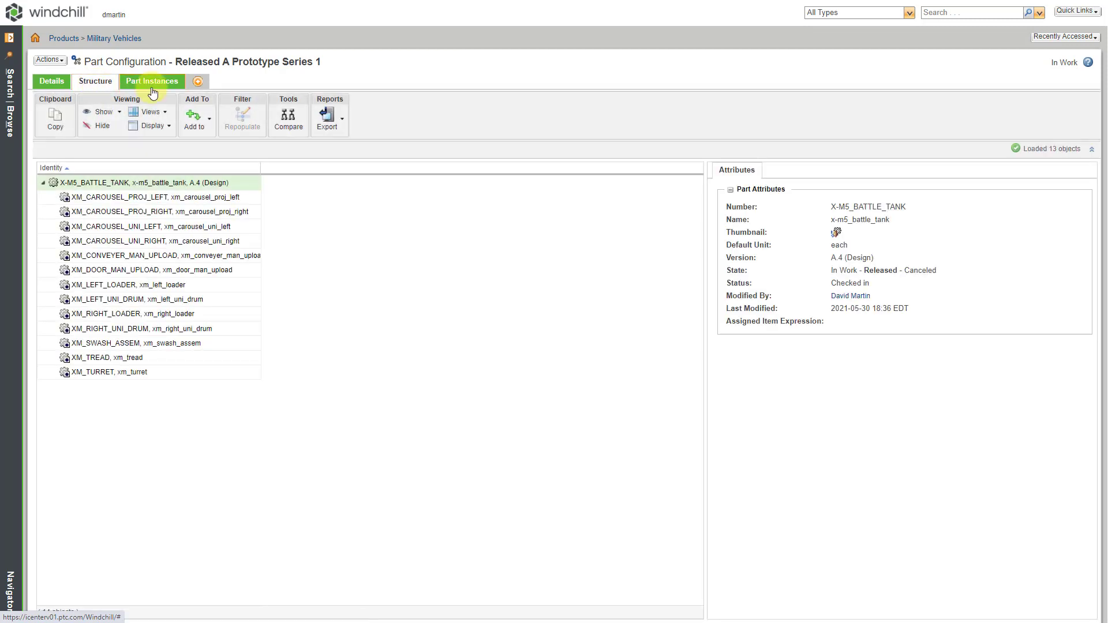
pyautogui.click(152, 87)
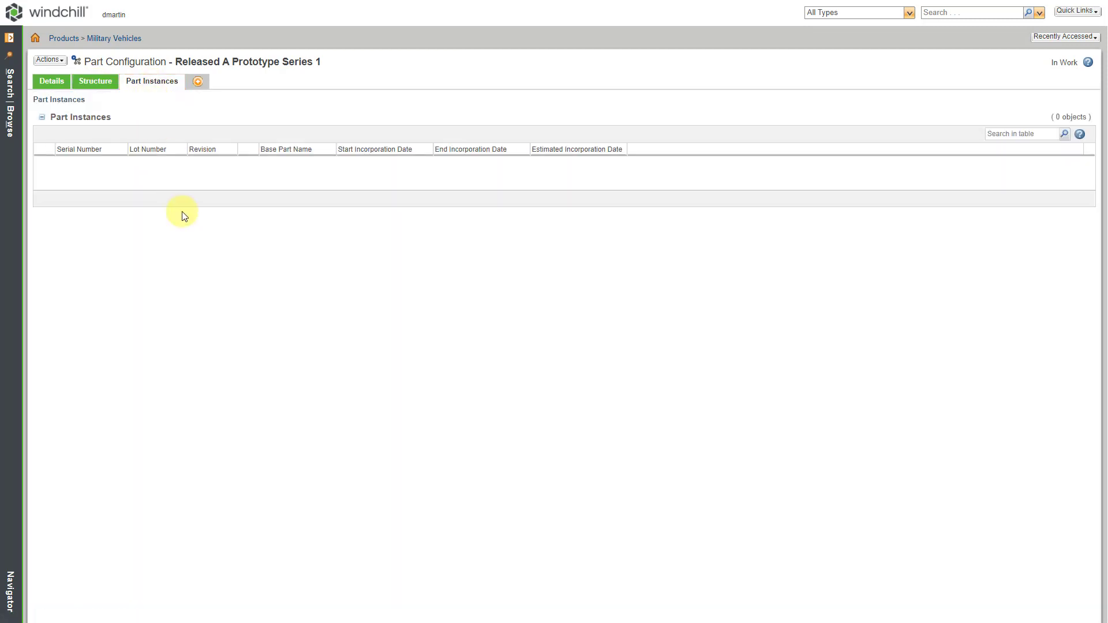
pyautogui.click(58, 61)
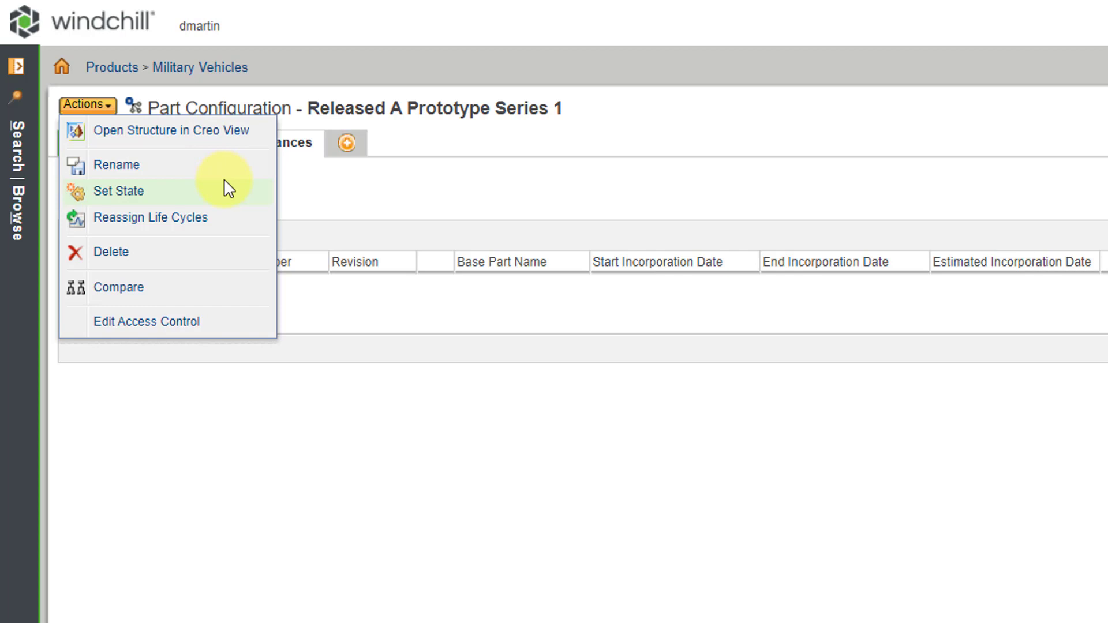
pyautogui.click(472, 193)
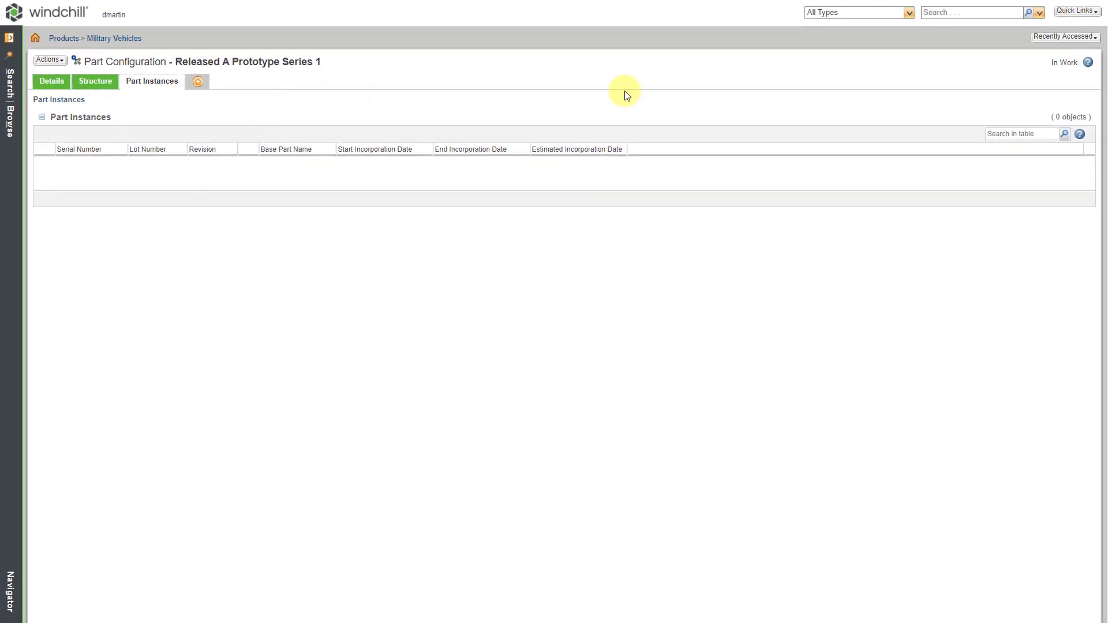
# Return to X-M5_BATTLE_TANK and change its Default Trace Code from Untraced to Serial Number
pyautogui.click(1062, 41)
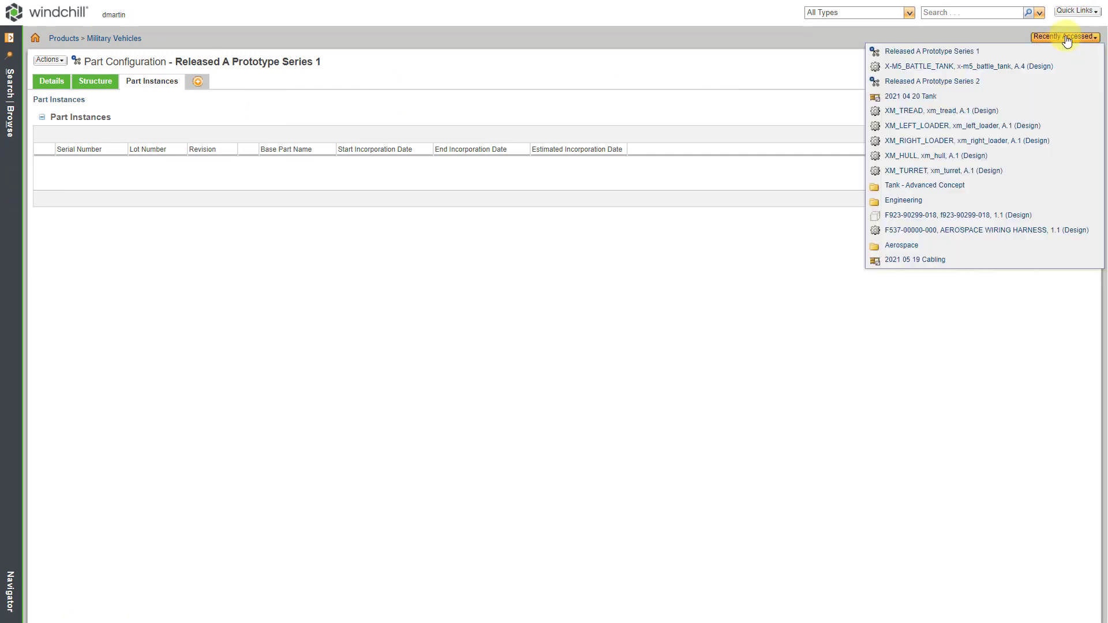
pyautogui.click(1037, 72)
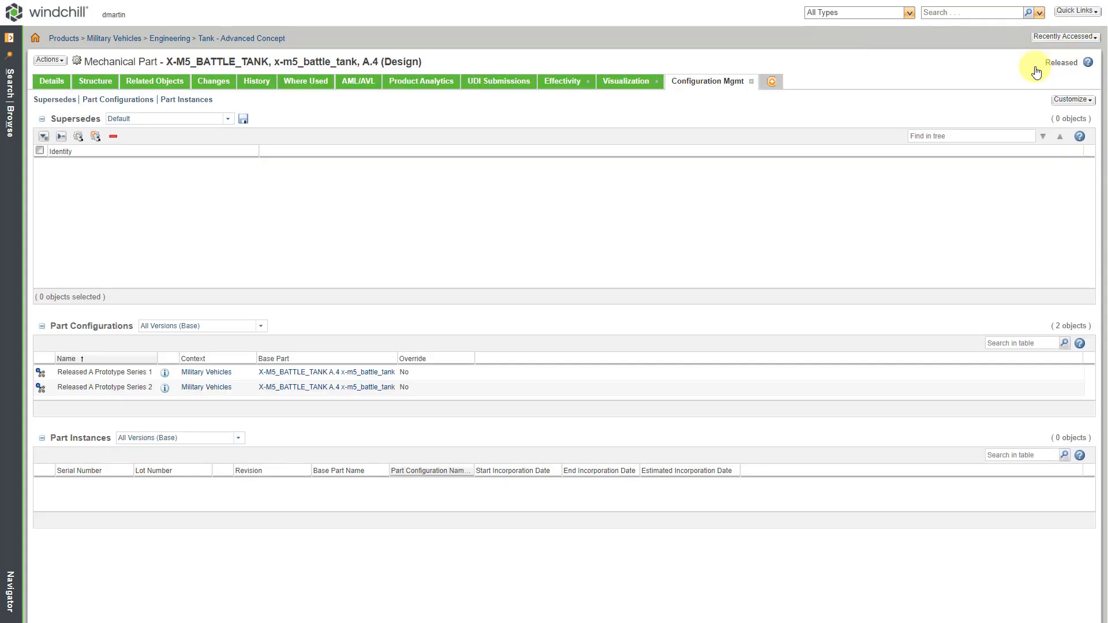
pyautogui.click(49, 60)
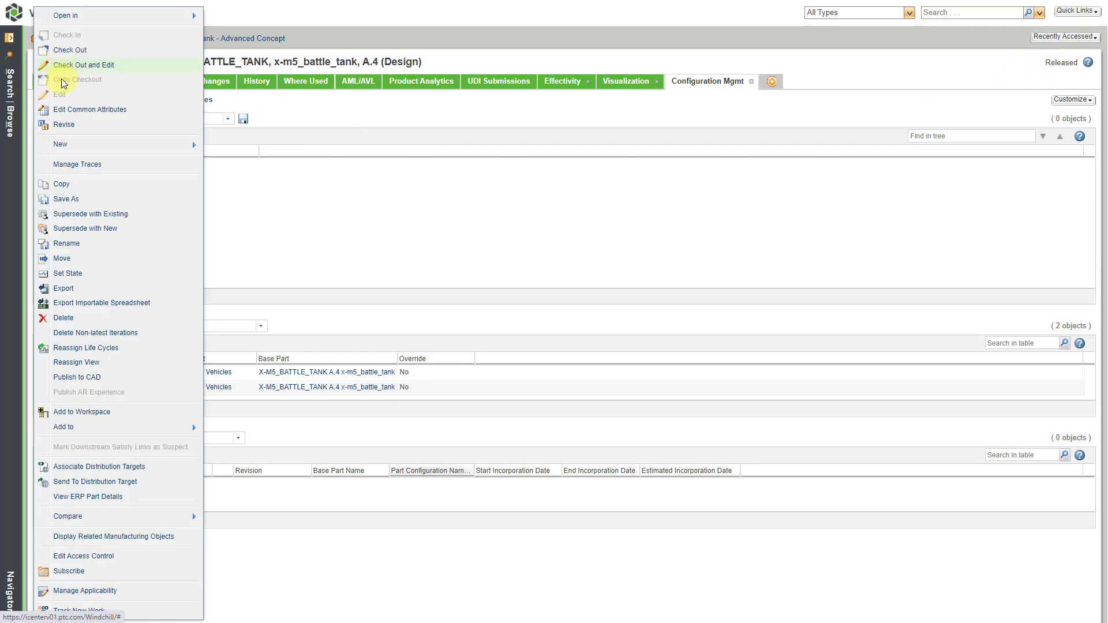
pyautogui.click(75, 110)
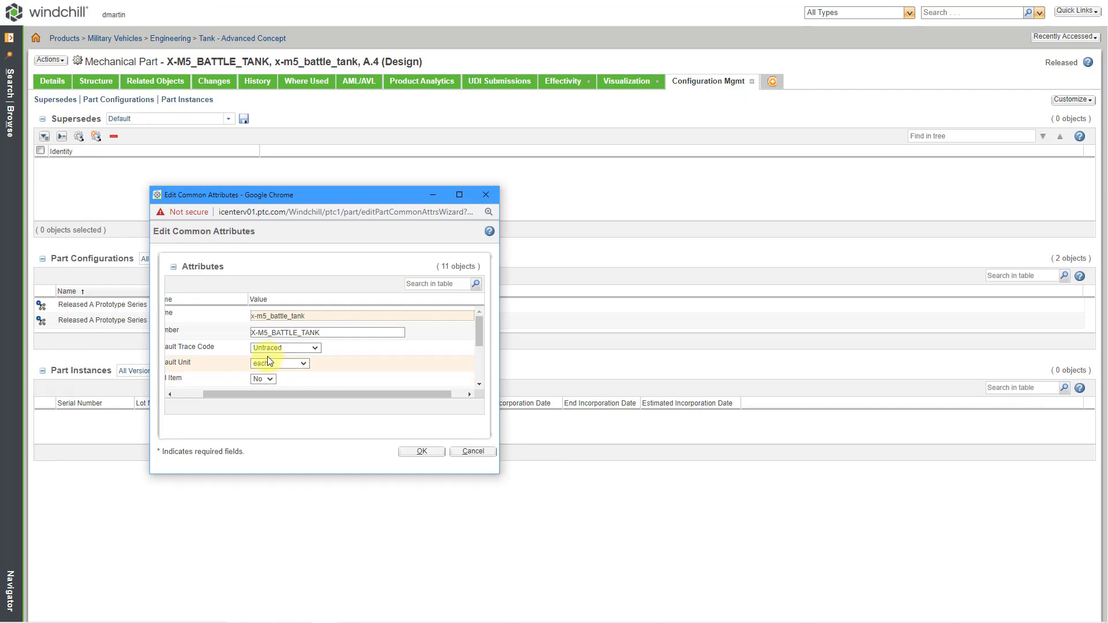
pyautogui.moveTo(500, 363); pyautogui.dragTo(587, 285)
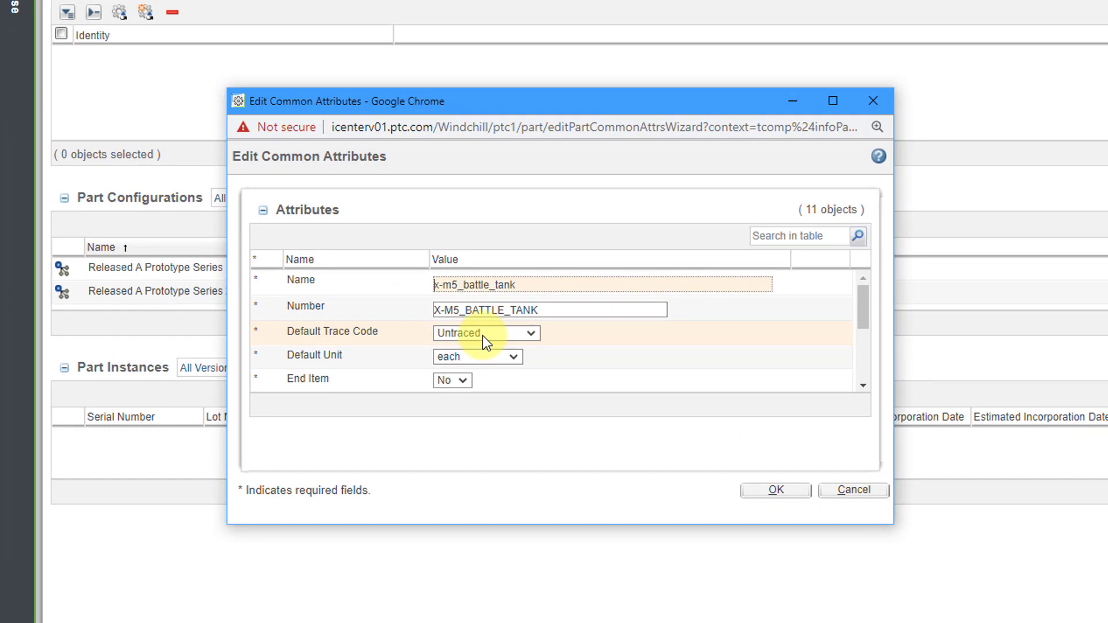
pyautogui.click(483, 335)
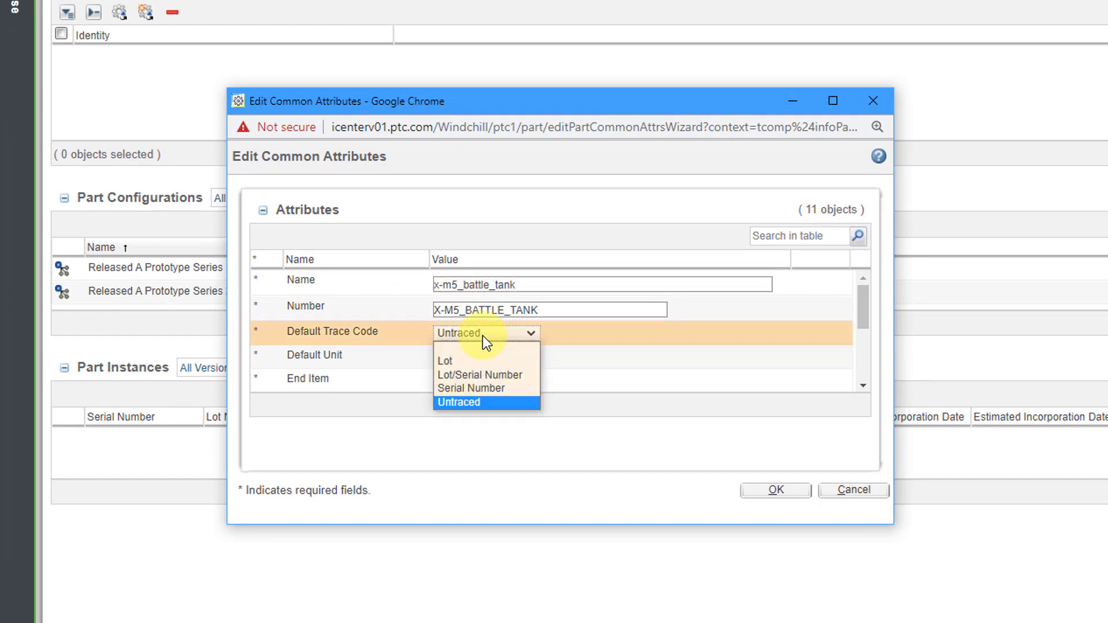
pyautogui.click(480, 389)
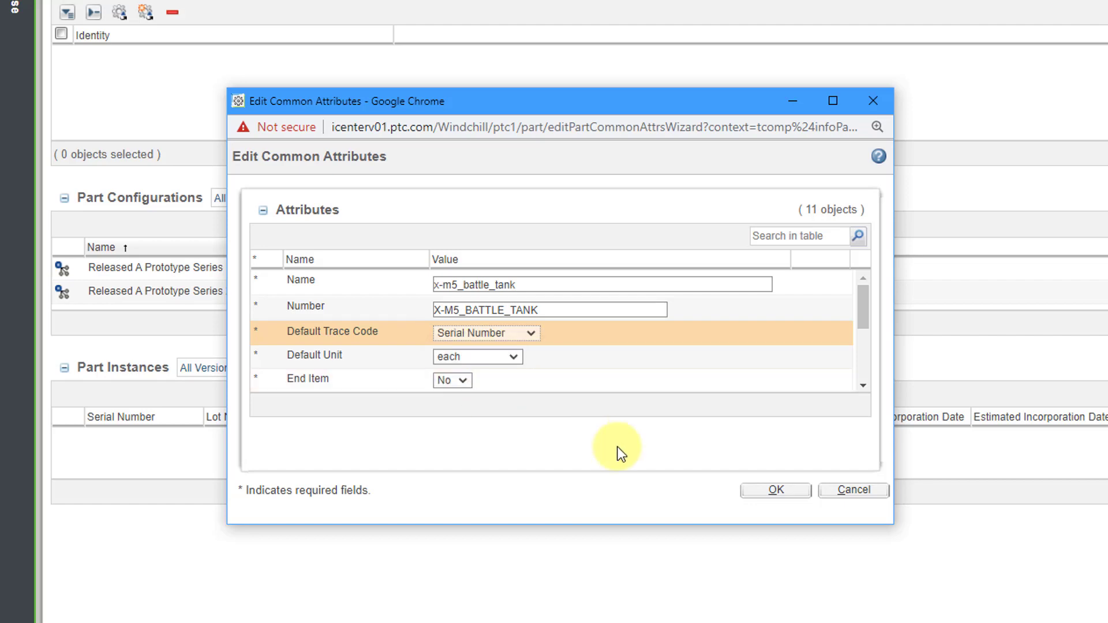
pyautogui.click(784, 493)
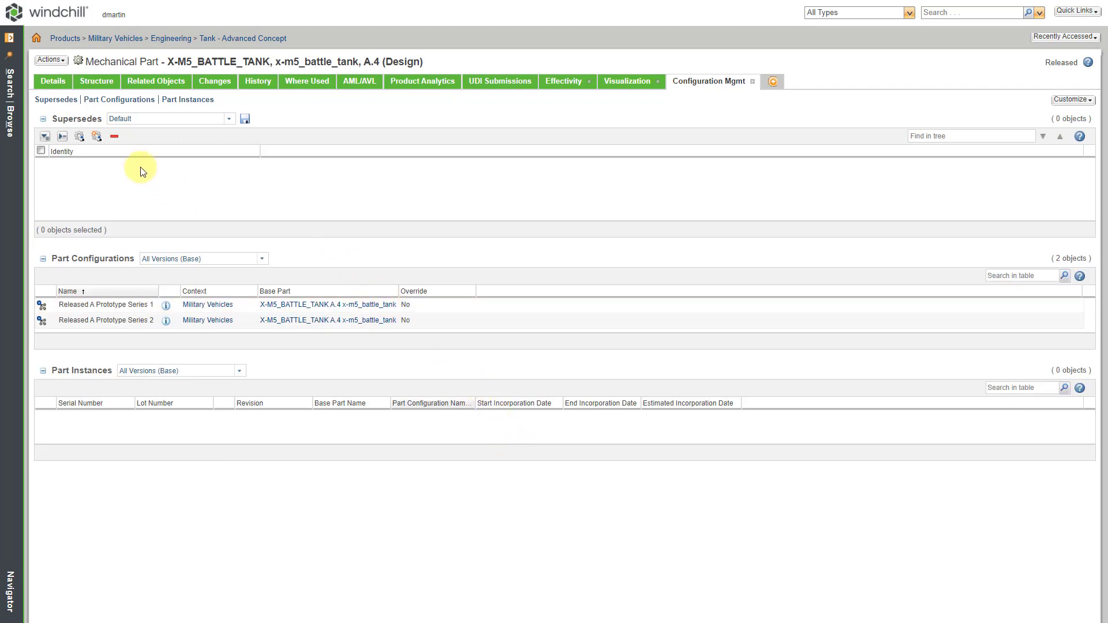
# Check the tank's Details tab shows Default Trace Code as Serial Number
pyautogui.click(61, 84)
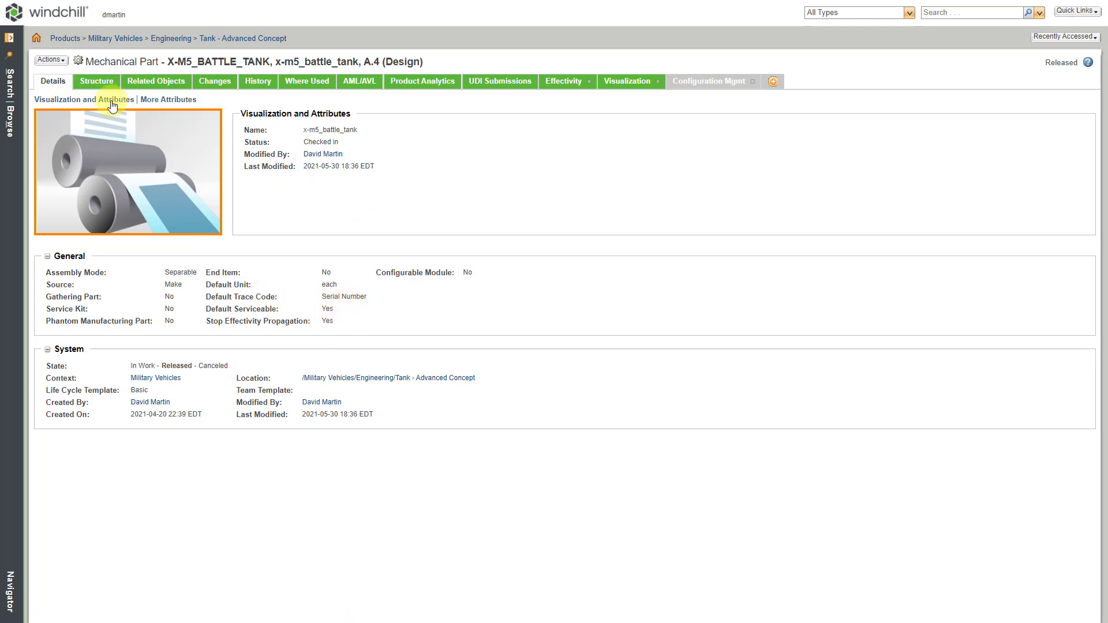
pyautogui.click(52, 60)
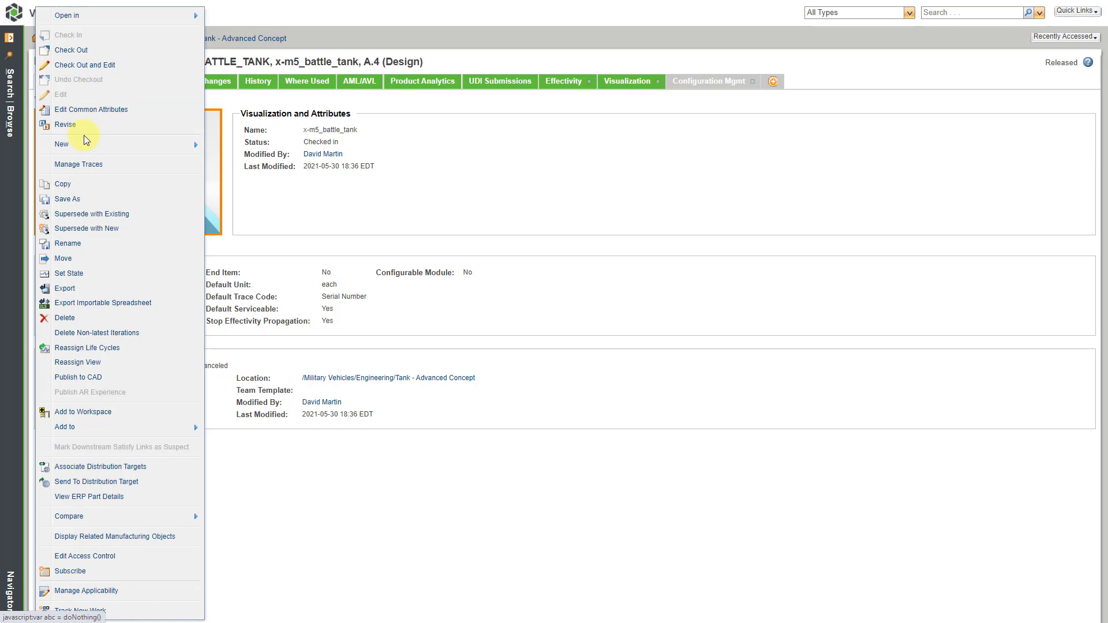
pyautogui.moveTo(86, 149)
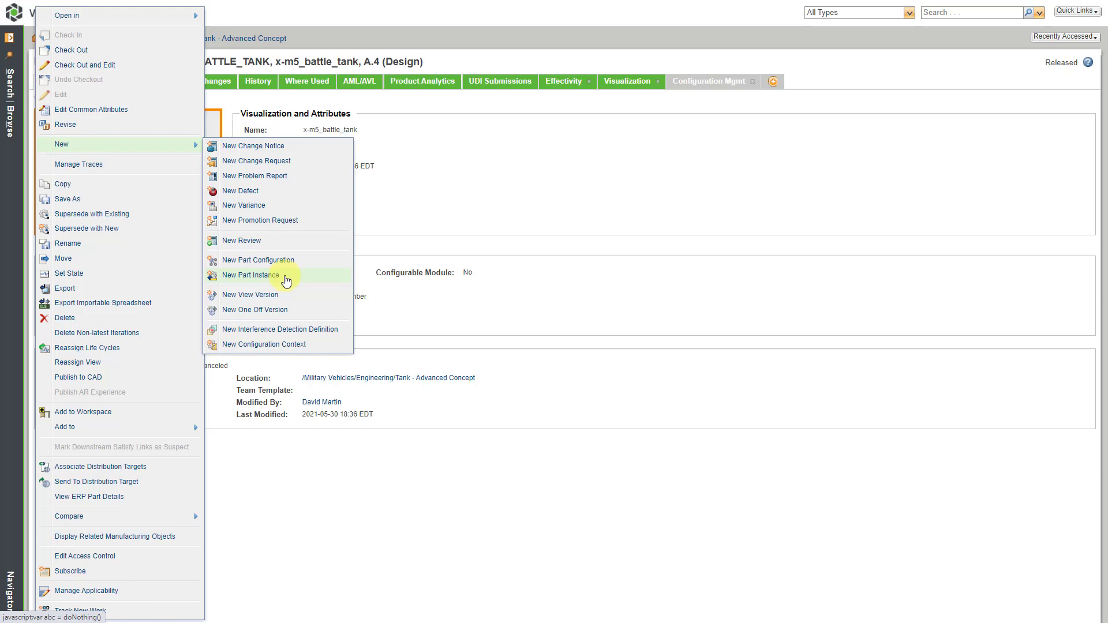
pyautogui.click(518, 218)
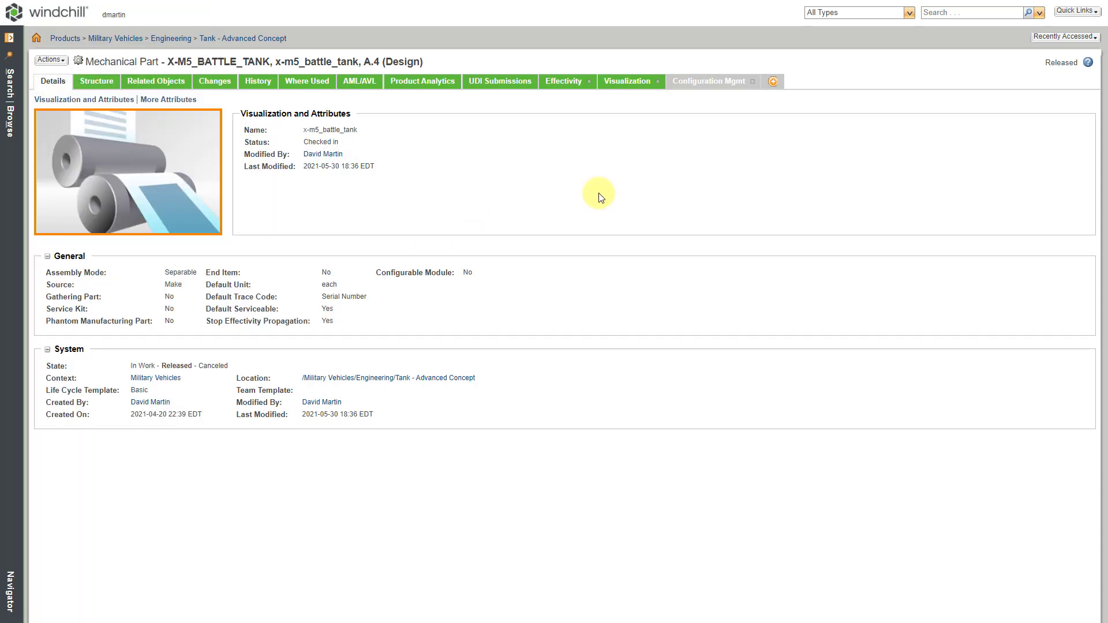
pyautogui.click(1083, 39)
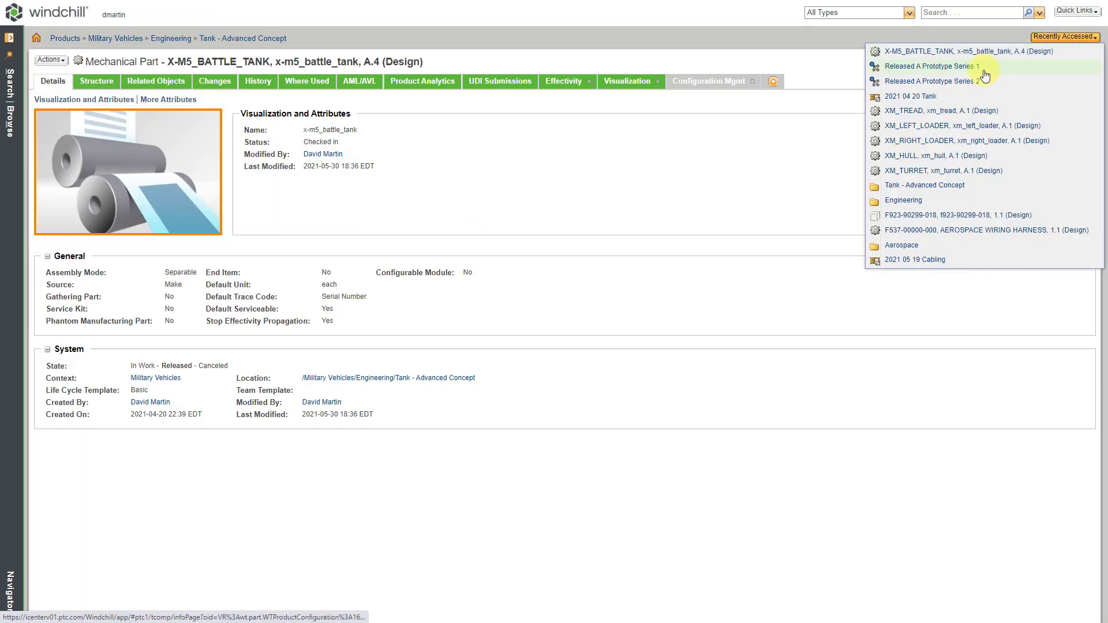
# Create part instance A1-001 from base version A.4 under Released A Prototype Series 1
pyautogui.click(965, 72)
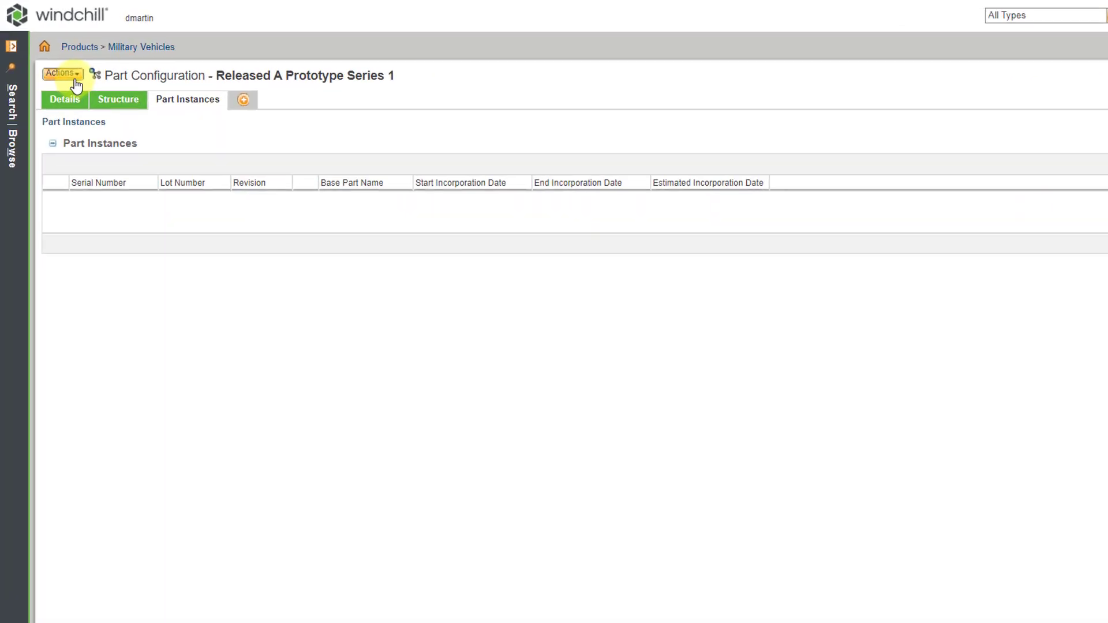
pyautogui.click(74, 80)
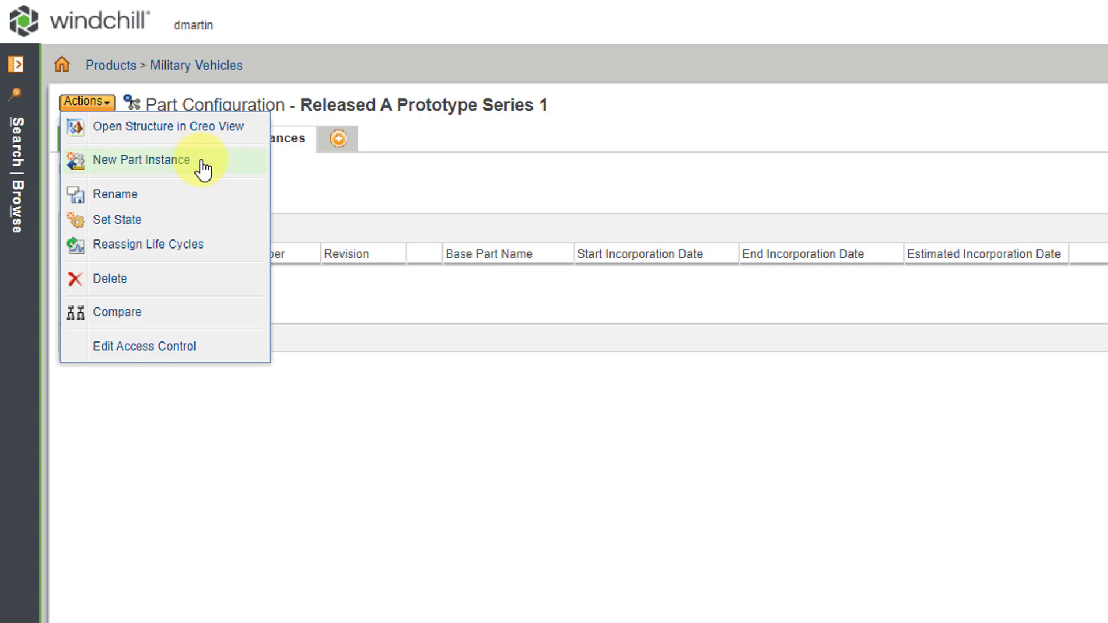
pyautogui.click(202, 168)
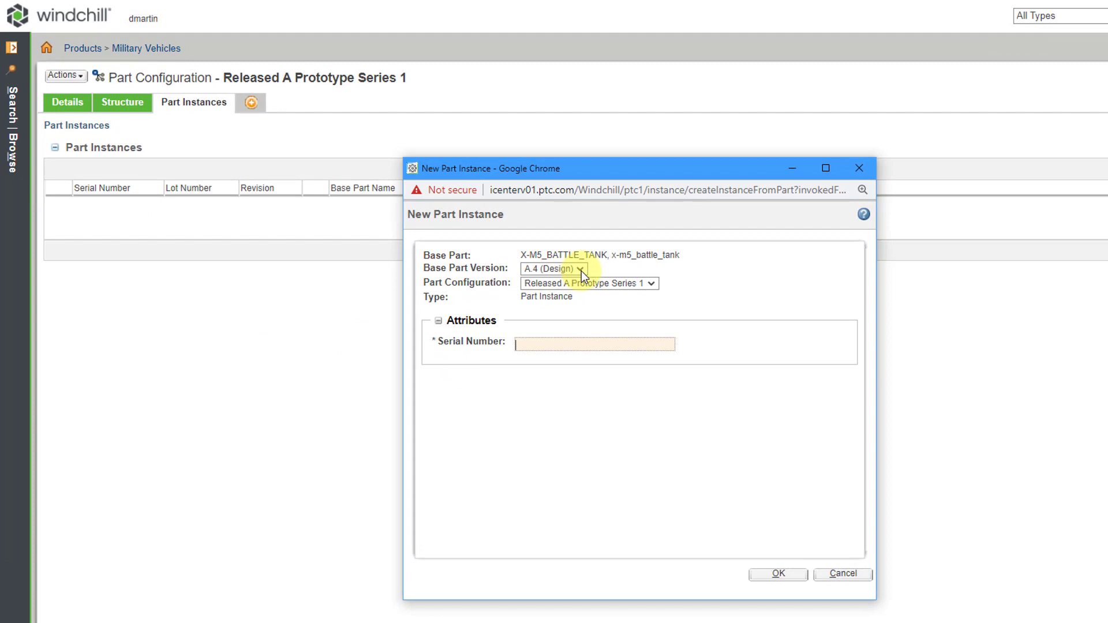
pyautogui.click(582, 269)
pyautogui.click(582, 268)
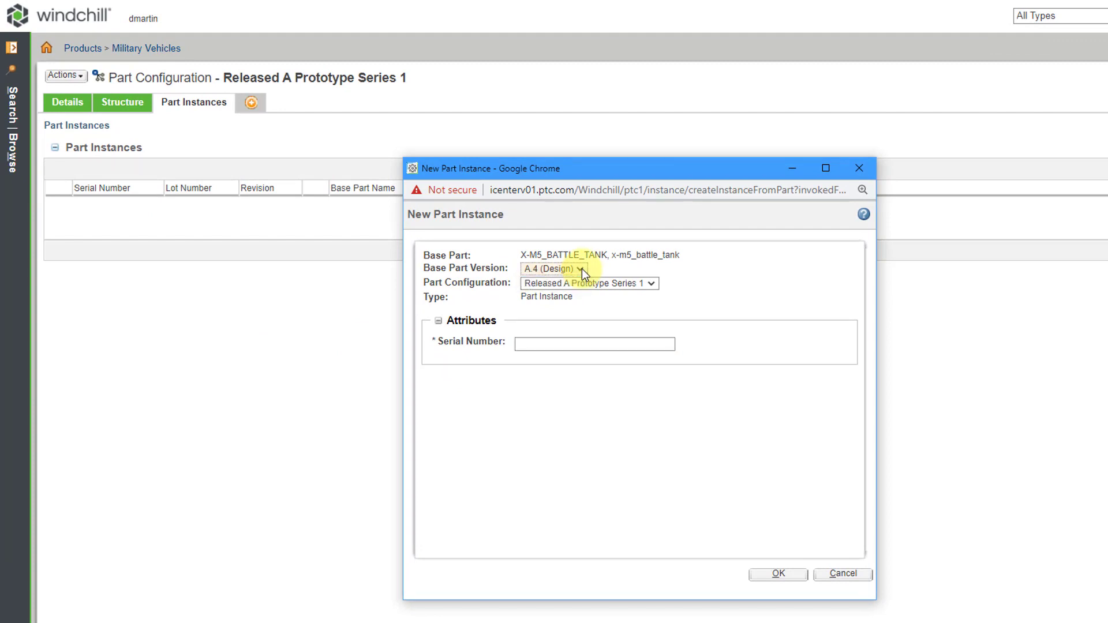
pyautogui.click(651, 284)
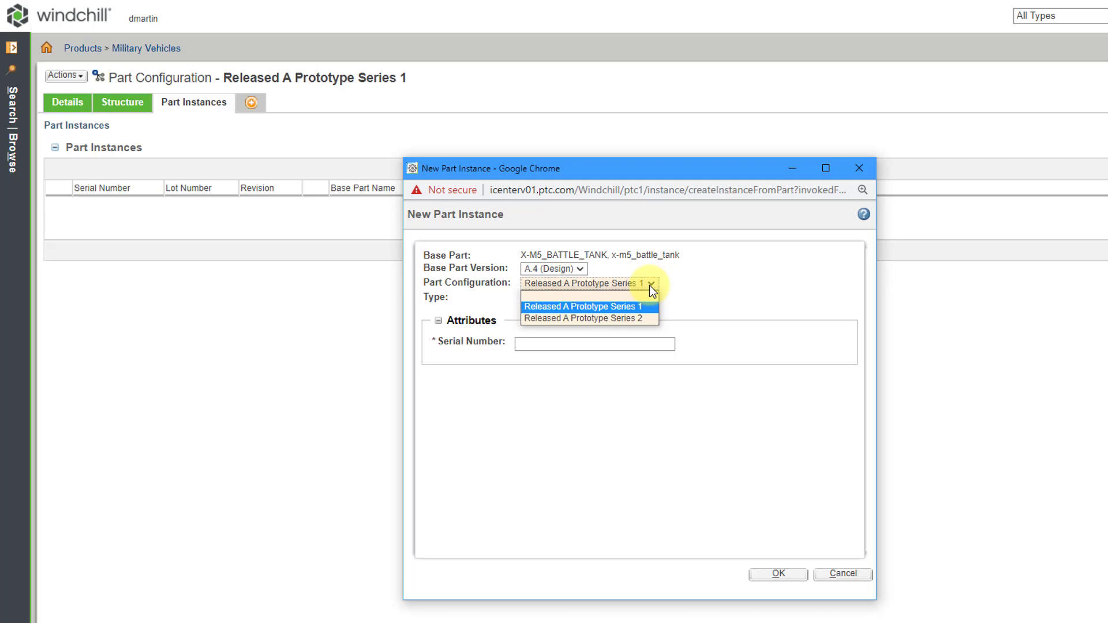
pyautogui.click(731, 285)
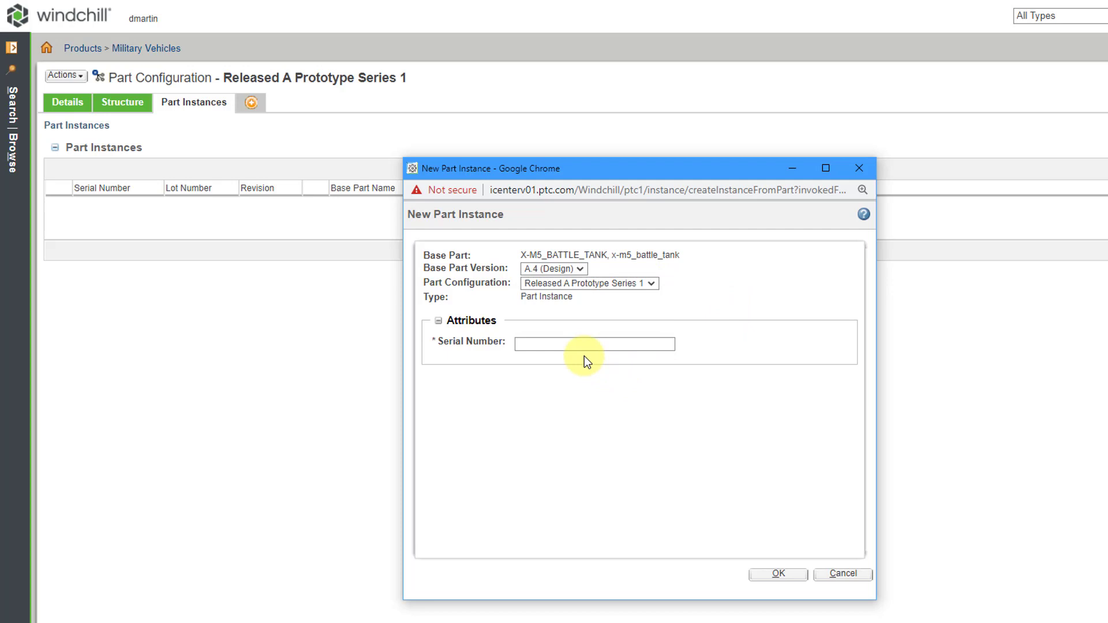
pyautogui.click(548, 345)
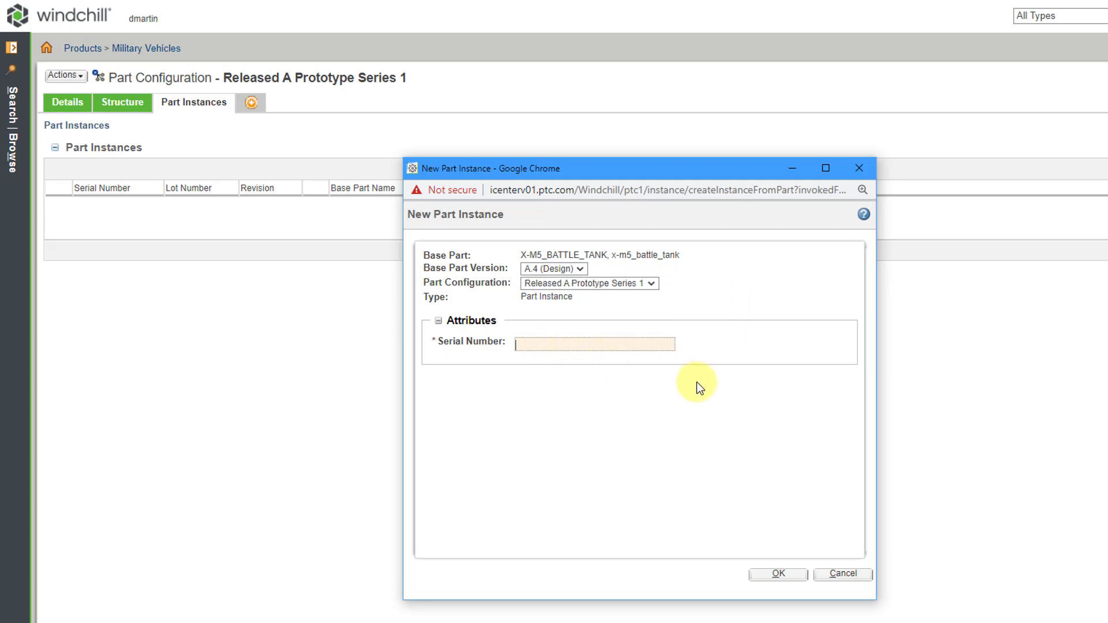
pyautogui.write('A1-001')
pyautogui.click(783, 576)
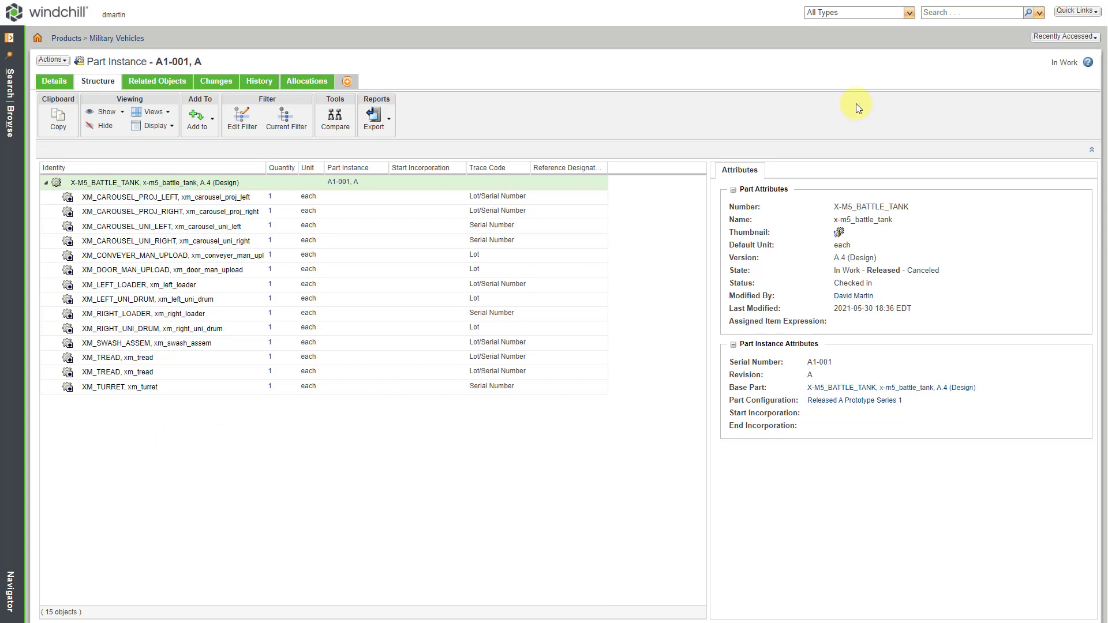
# Open Released A Prototype Series 2 and create part instance A2-001 from it
pyautogui.click(1047, 38)
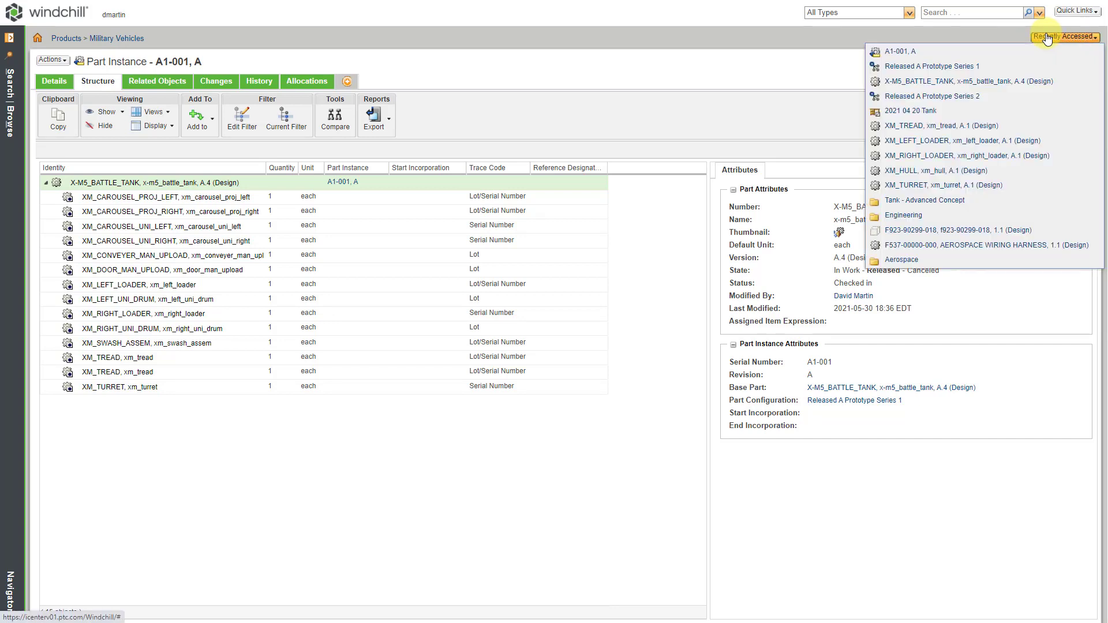
pyautogui.click(977, 97)
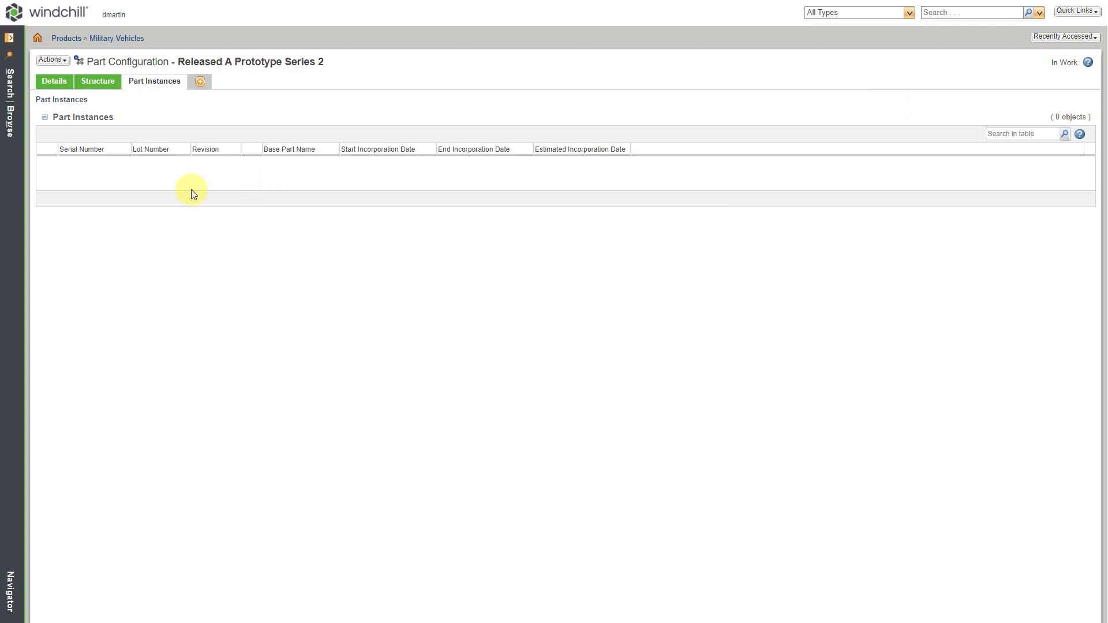
pyautogui.click(52, 60)
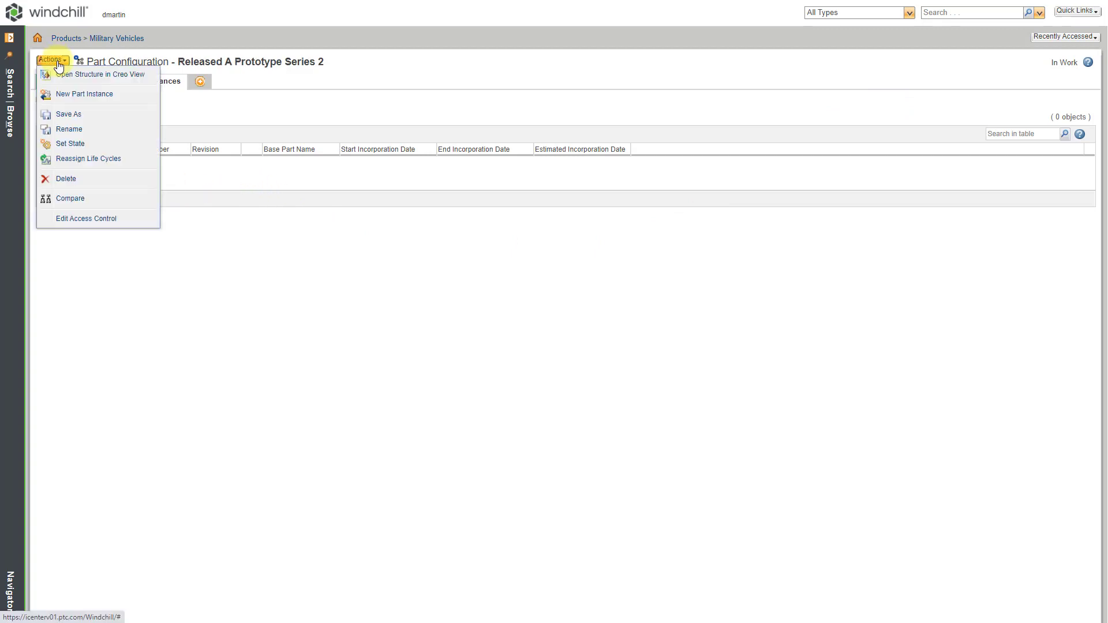
pyautogui.click(67, 98)
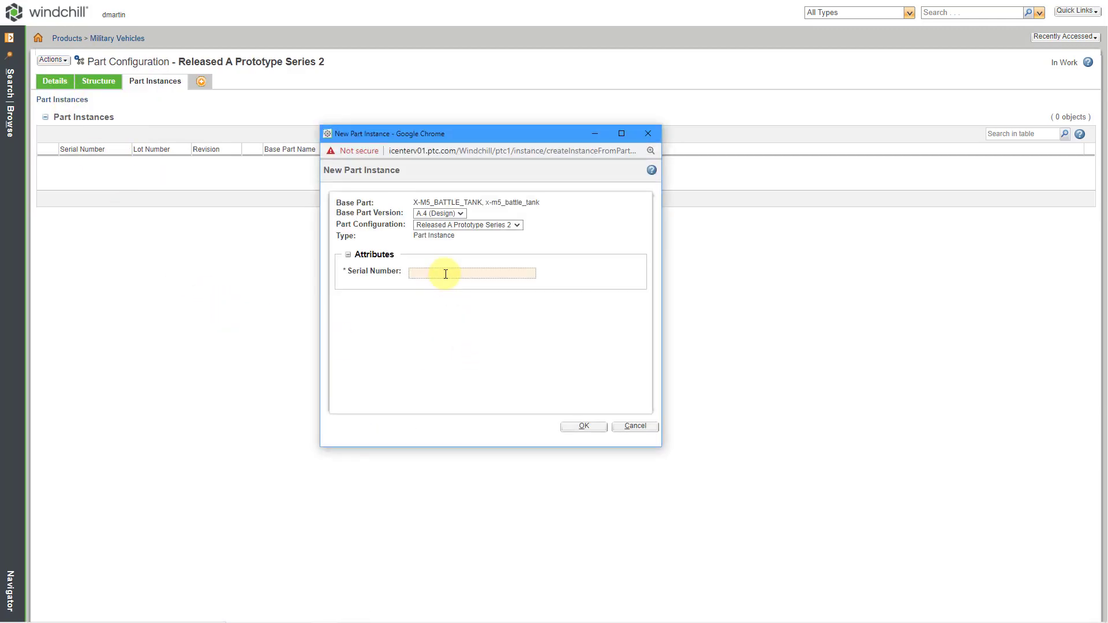
pyautogui.write('A2-001')
pyautogui.click(576, 425)
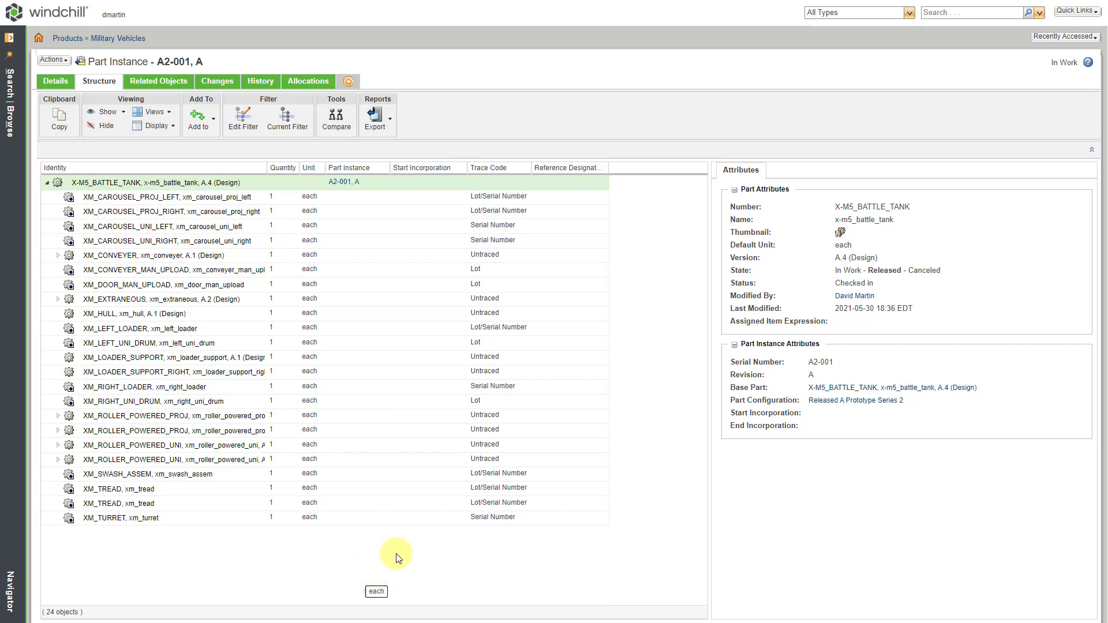
# Return to Released A Prototype Series 2 and add part instance A2-002
pyautogui.click(830, 403)
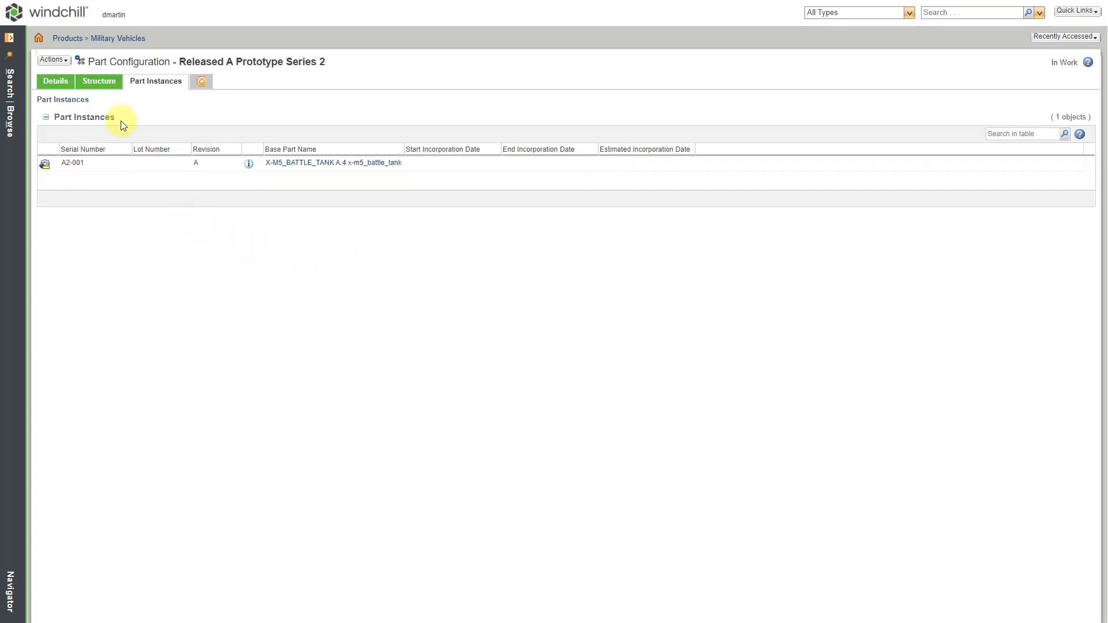
pyautogui.click(56, 62)
pyautogui.click(63, 92)
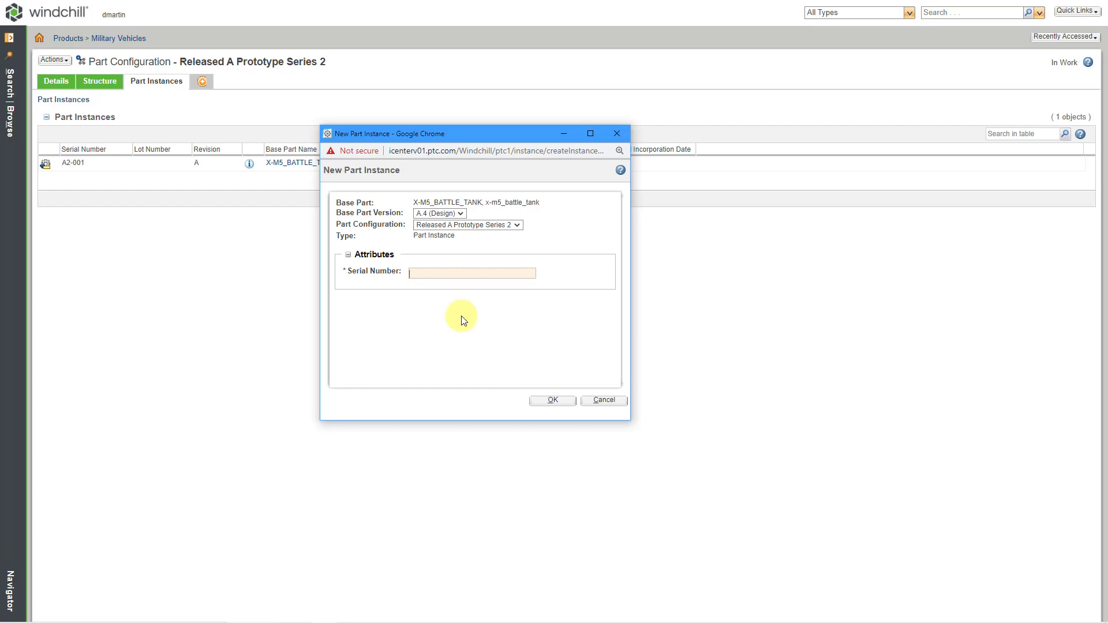
pyautogui.write('A2-002')
pyautogui.click(552, 400)
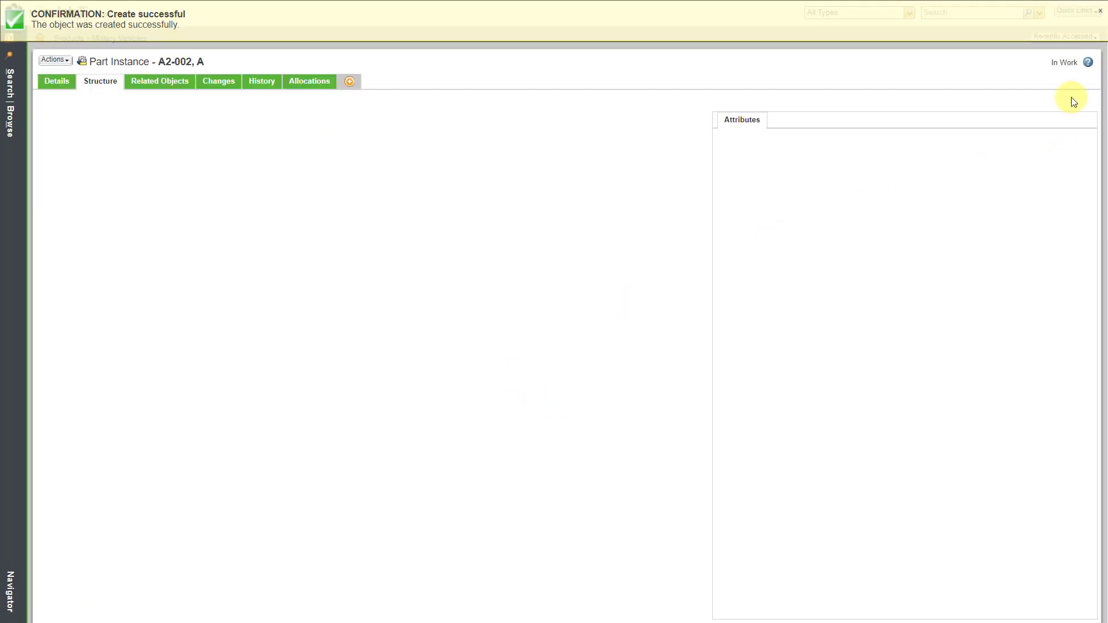
pyautogui.click(1102, 11)
pyautogui.click(1065, 37)
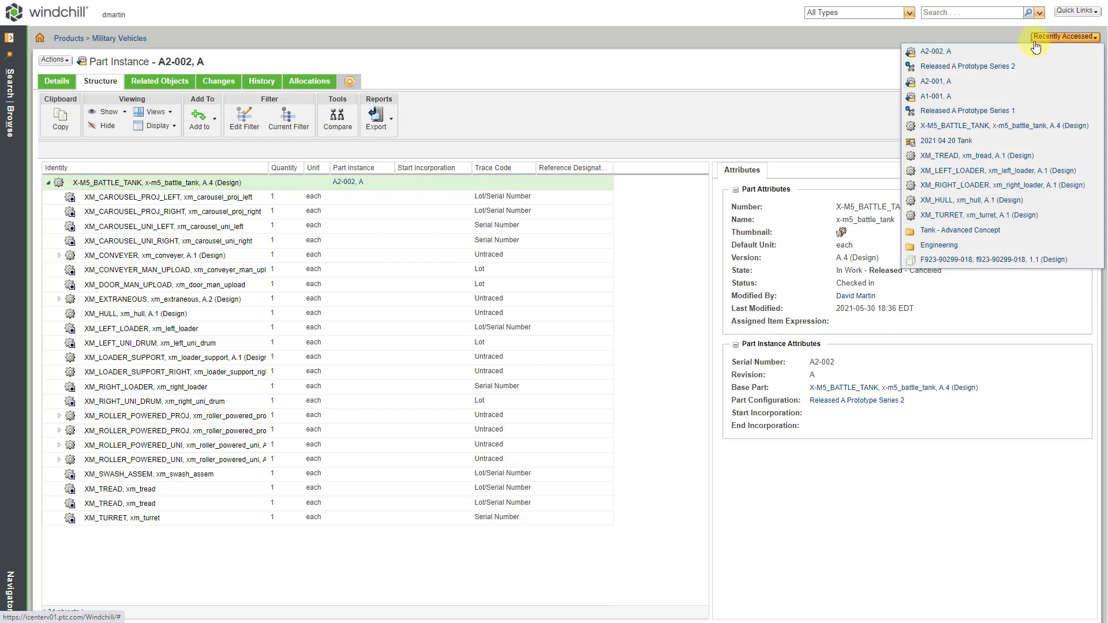
# Add a third part instance, A2-003, to Released A Prototype Series 2
pyautogui.click(990, 66)
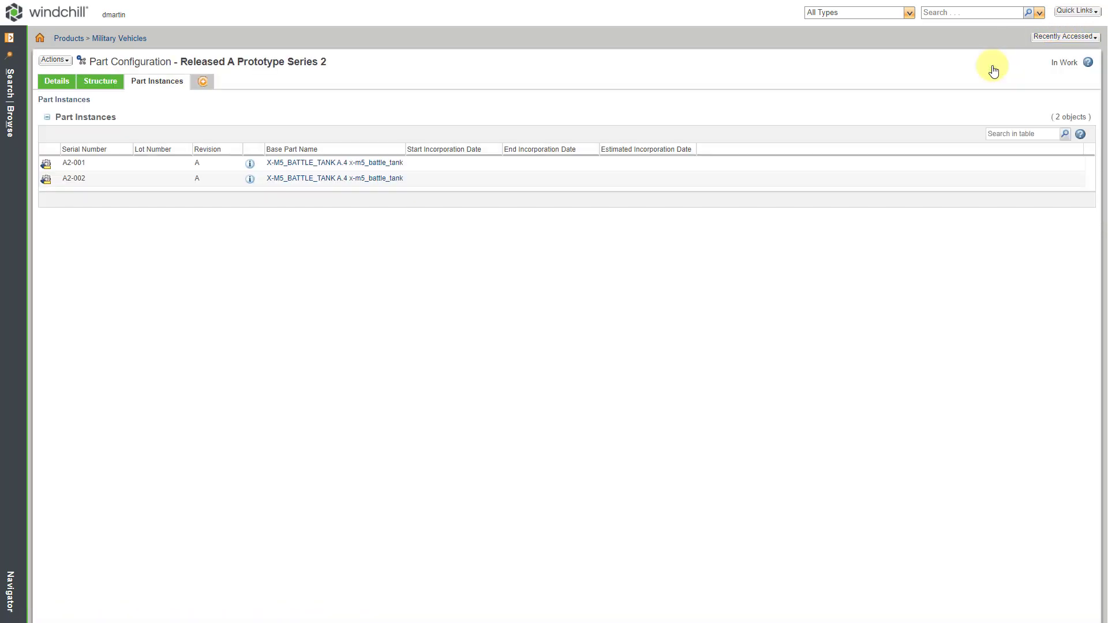
pyautogui.click(53, 61)
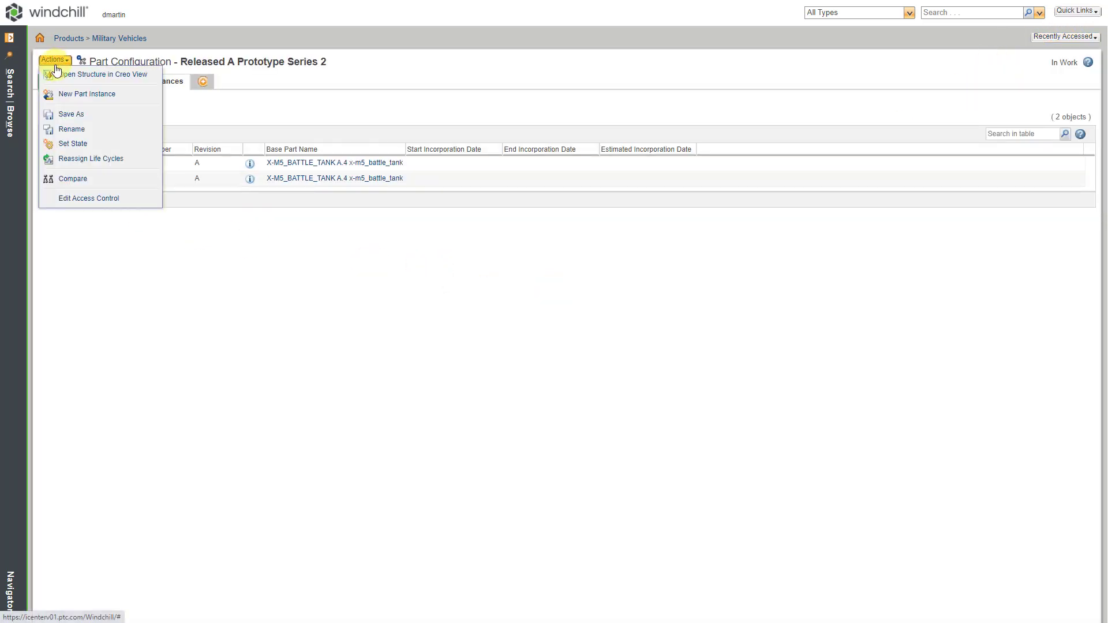
pyautogui.click(76, 98)
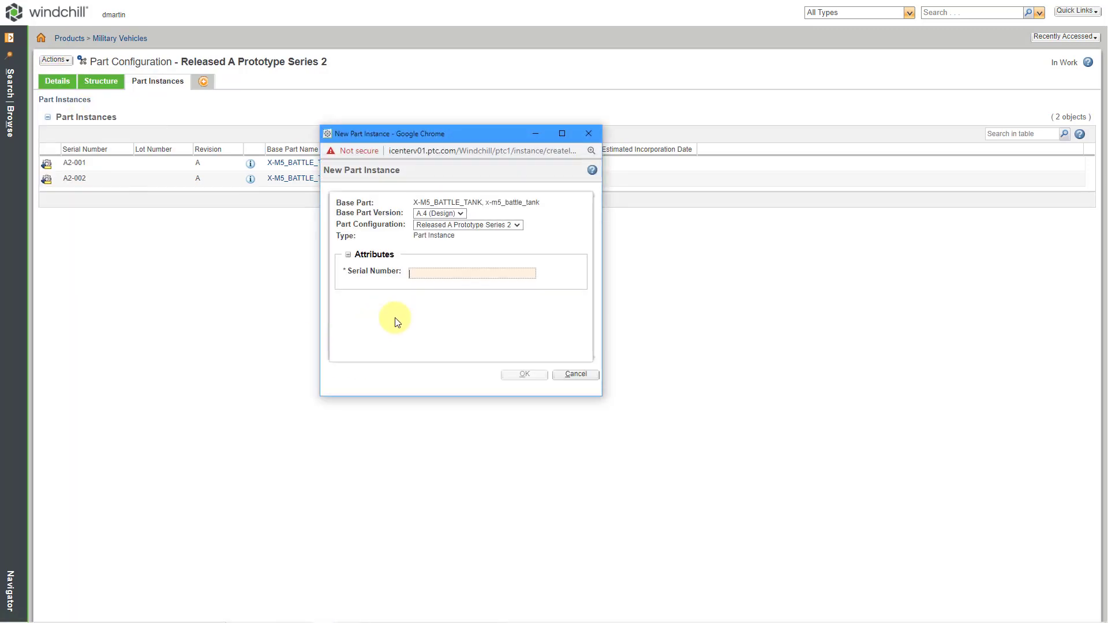
pyautogui.write('A2-003')
pyautogui.click(534, 380)
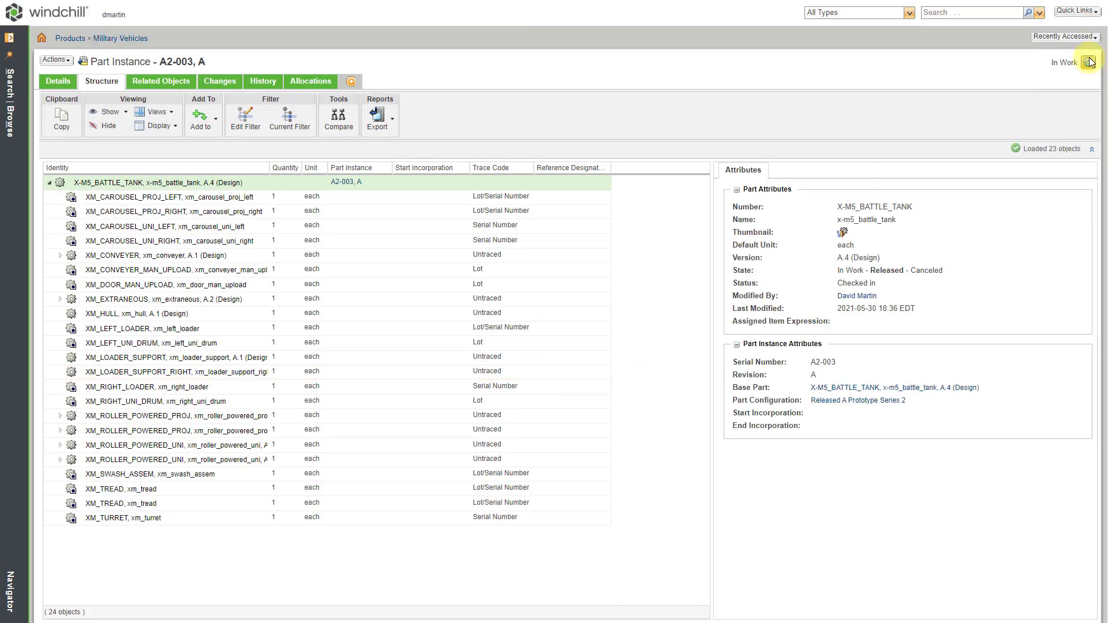
pyautogui.click(1073, 38)
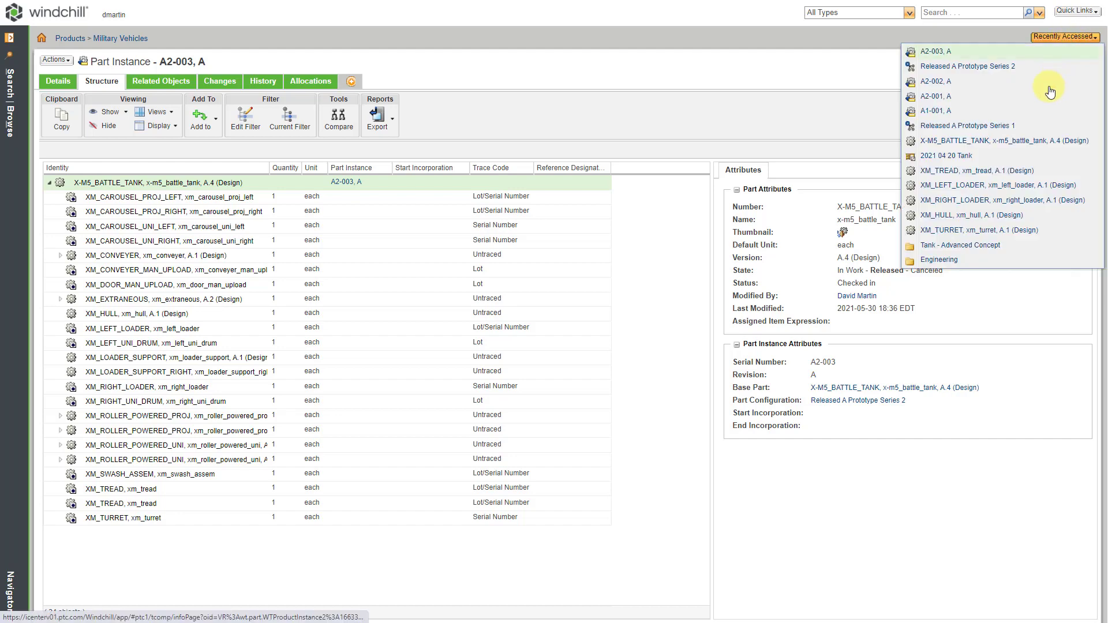
# View X-M5_BATTLE_TANK's Configuration Mgmt tab with the Part Configuration Name column widened
pyautogui.click(1030, 143)
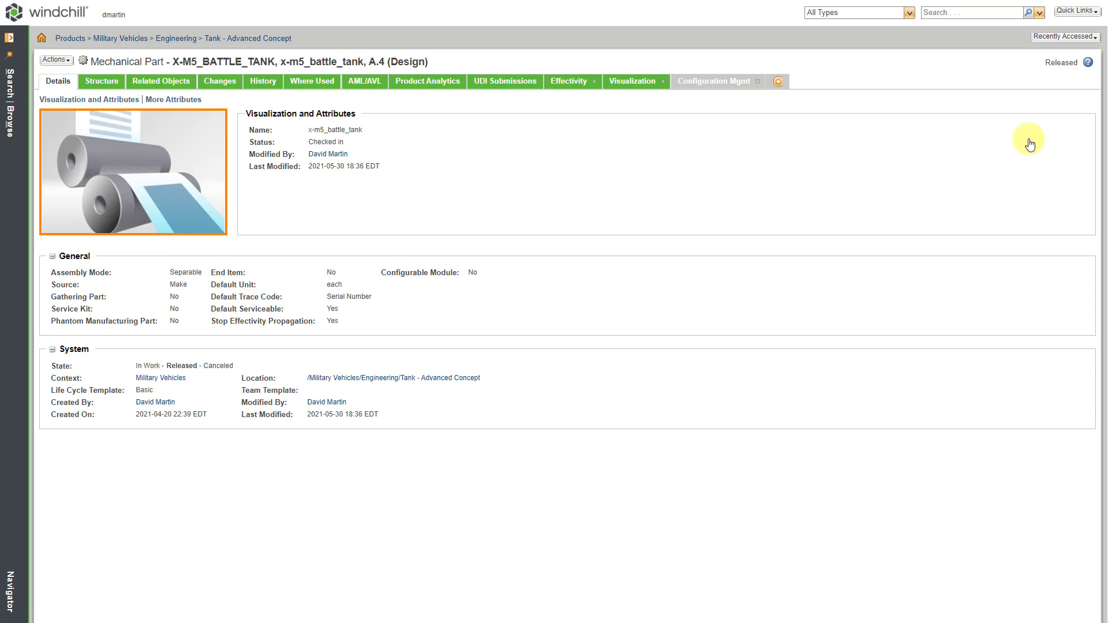
pyautogui.click(716, 84)
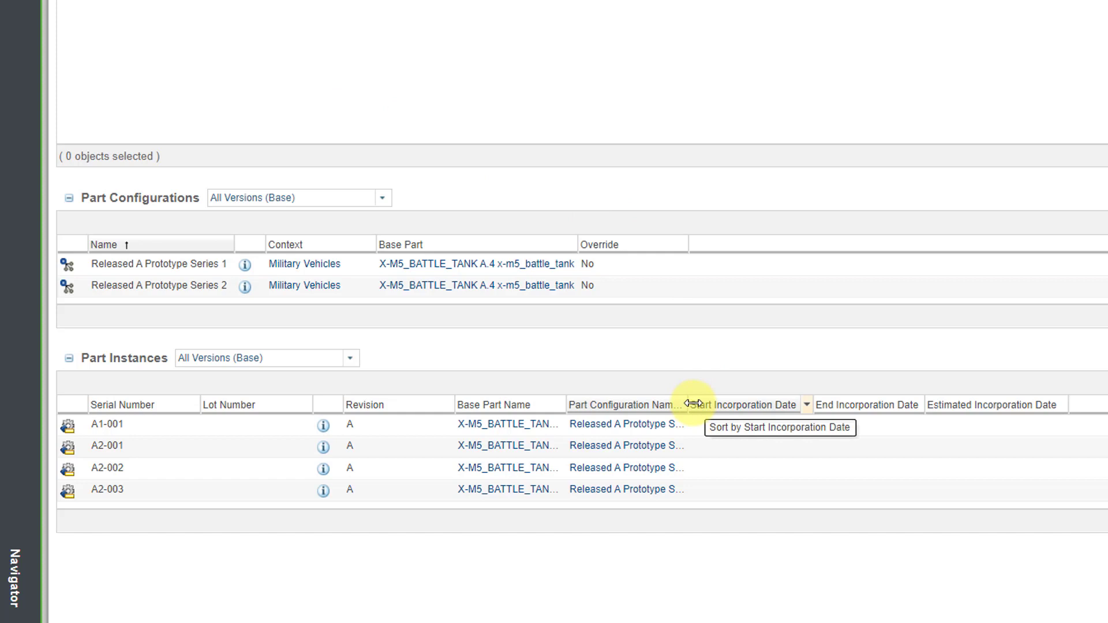
pyautogui.moveTo(692, 403); pyautogui.dragTo(826, 389)
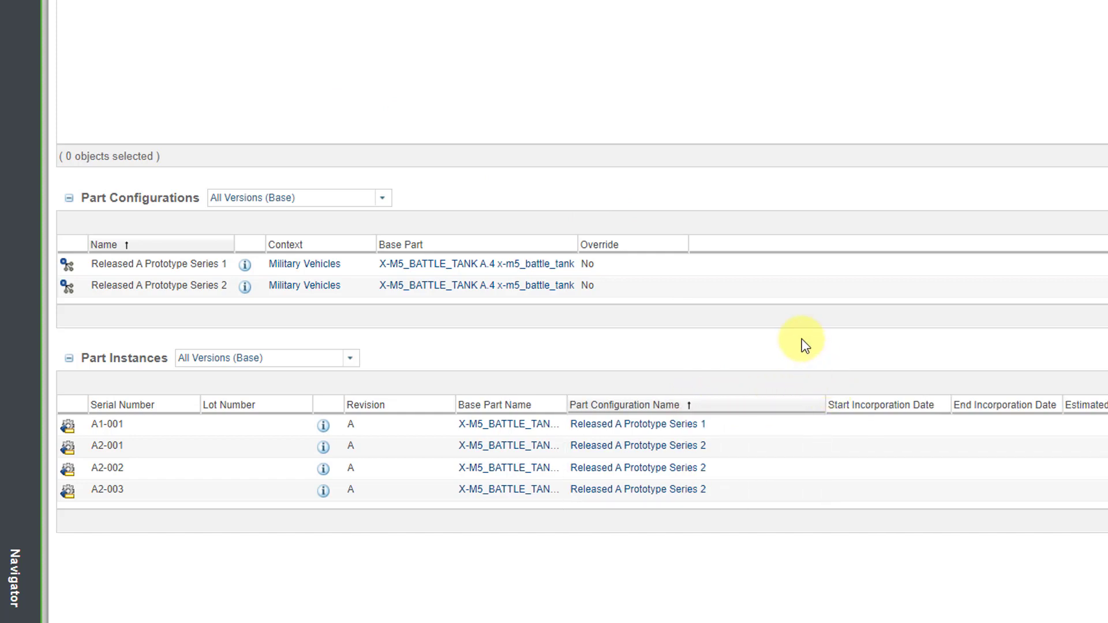